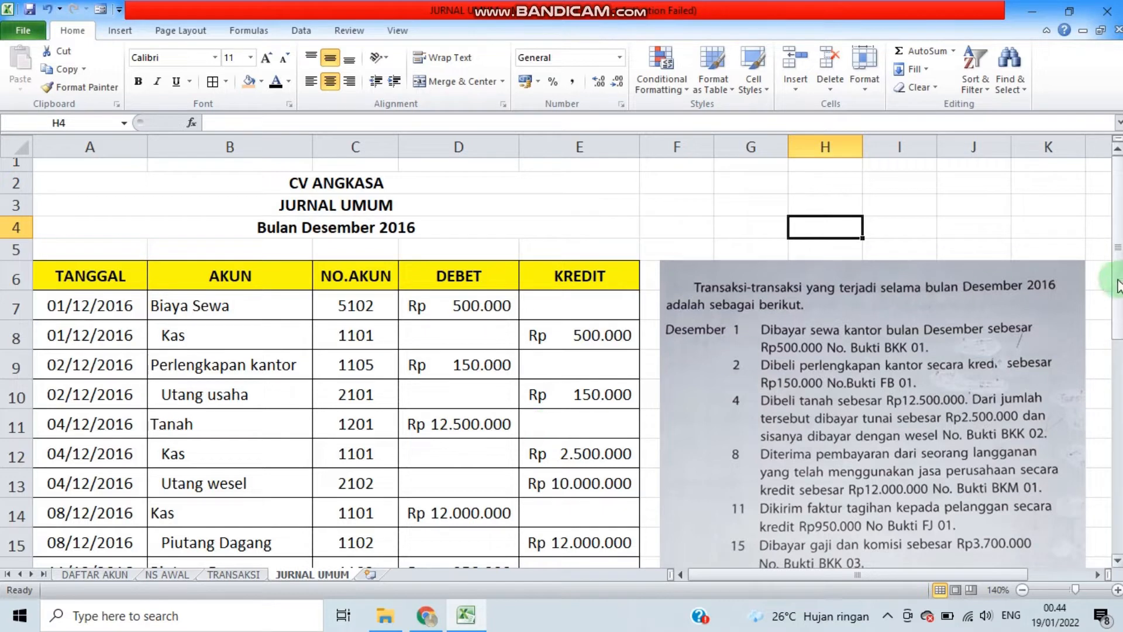
Review the chart of accounts on the DAFTAR AKUN sheet and the opening balances on the NS AWAL sheet
{"action": "mouse_move", "coordinate": [1119, 286]}
{"action": "left_mouse_down"}
{"action": "mouse_move", "coordinate": [1119, 444]}
{"action": "mouse_move", "coordinate": [1120, 287]}
{"action": "left_mouse_up"}
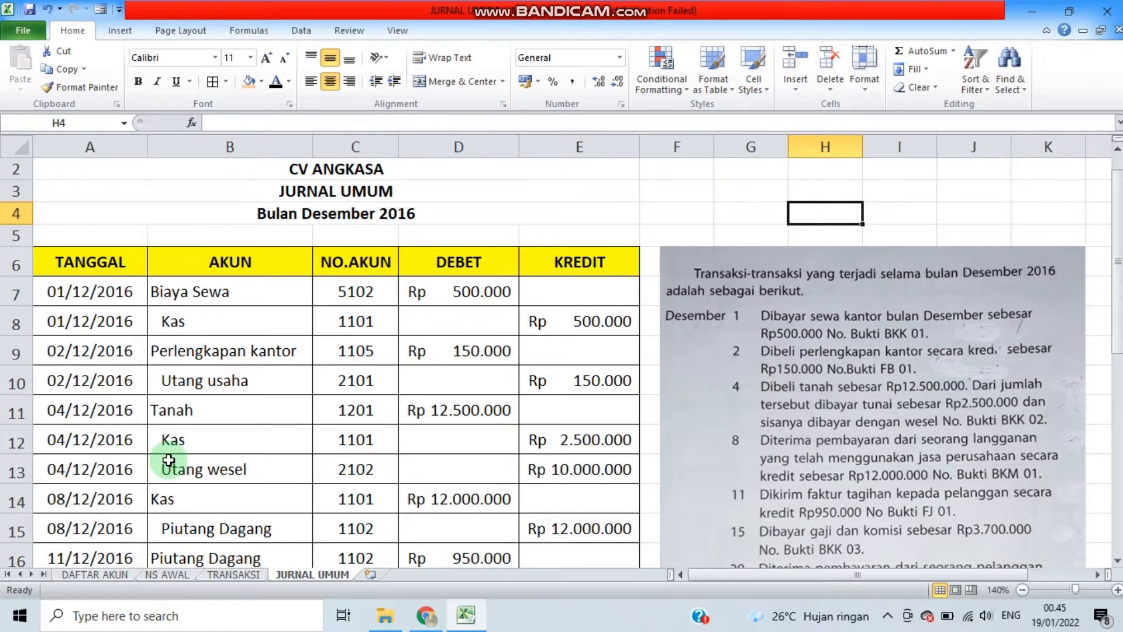
{"action": "left_click", "coordinate": [93, 574]}
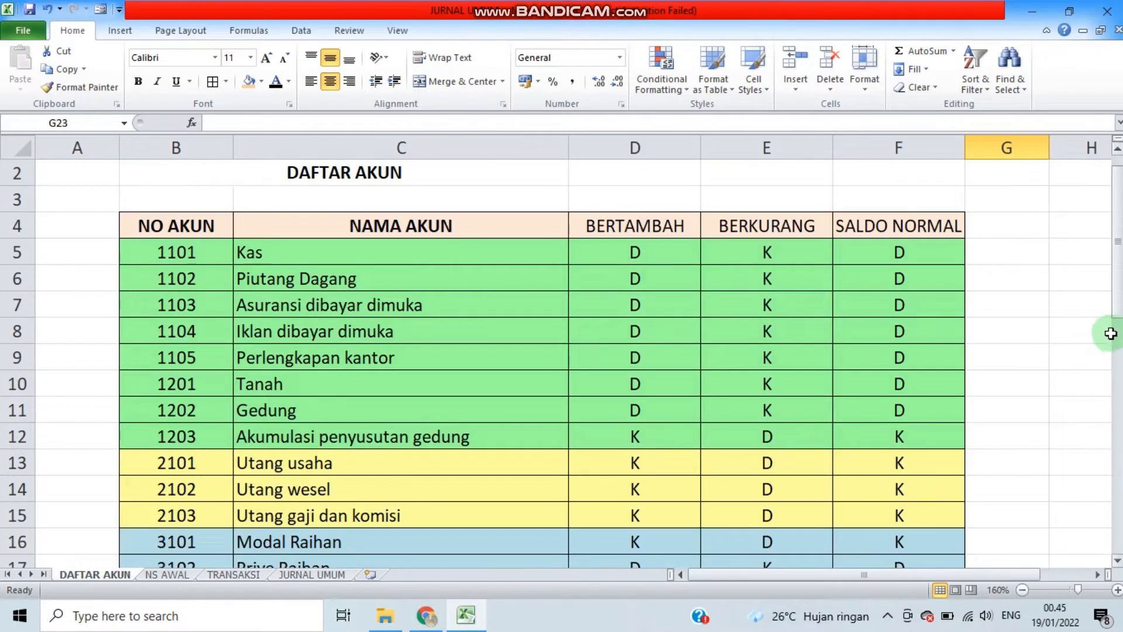
{"action": "left_click_drag", "start_coordinate": [1119, 308], "coordinate": [1119, 313]}
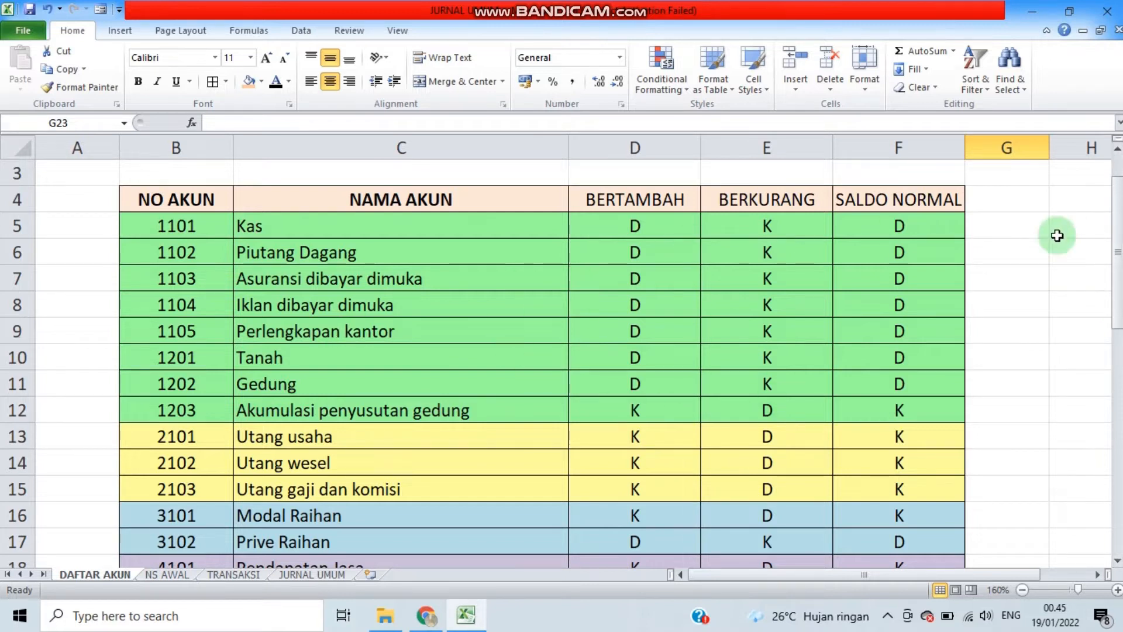
{"action": "mouse_move", "coordinate": [1119, 280]}
{"action": "left_mouse_down"}
{"action": "mouse_move", "coordinate": [1120, 373]}
{"action": "mouse_move", "coordinate": [1119, 257]}
{"action": "mouse_move", "coordinate": [1119, 266]}
{"action": "left_mouse_up"}
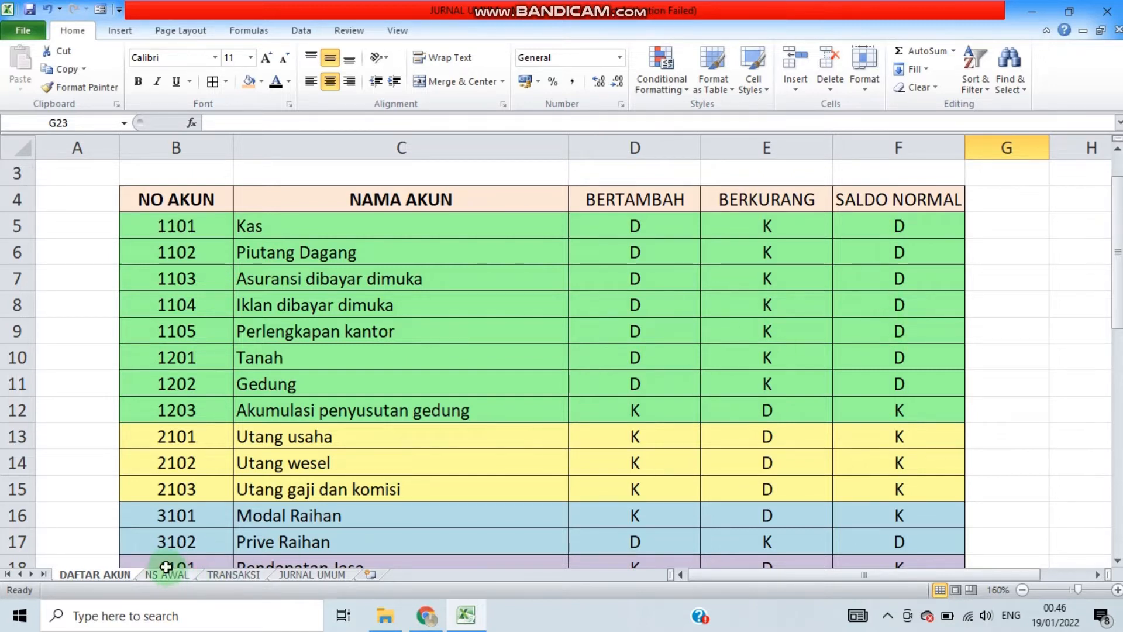
{"action": "left_click", "coordinate": [166, 573]}
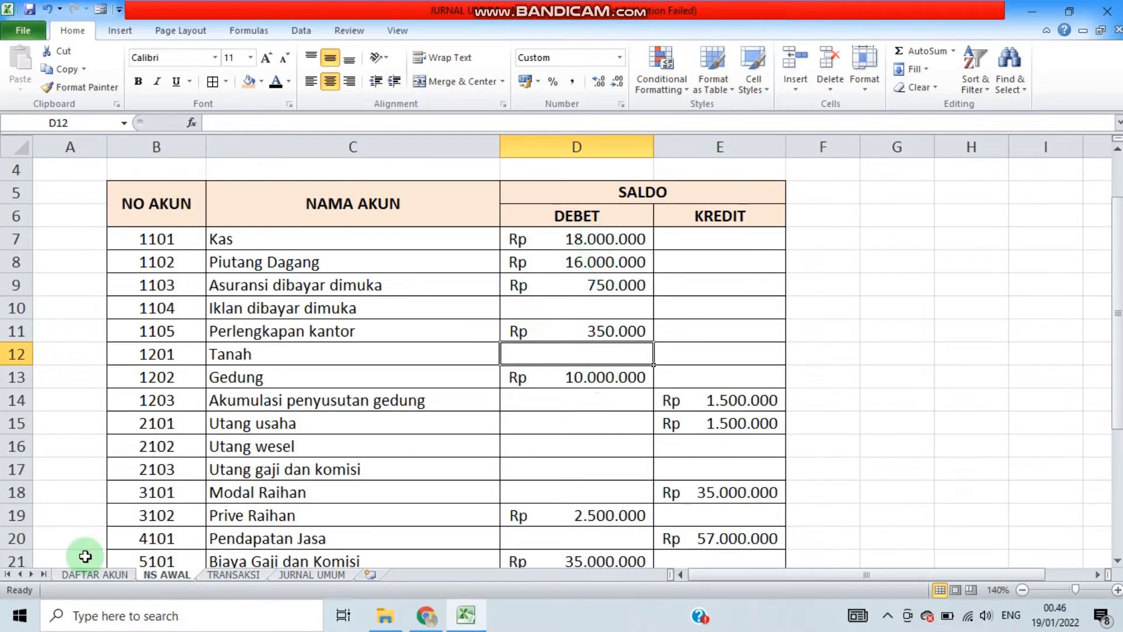
On the DAFTAR AKUN sheet, colour the number and name of the Akumulasi penyusutan gedung account (B12:C12) red
{"action": "left_click", "coordinate": [94, 574]}
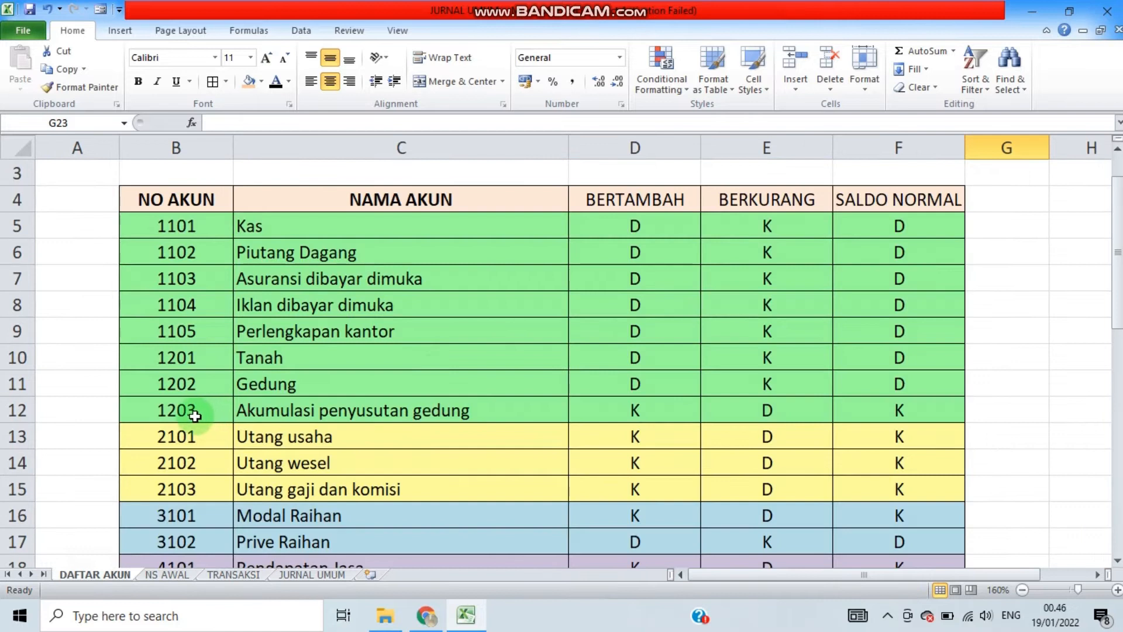
{"action": "left_click_drag", "start_coordinate": [195, 416], "coordinate": [314, 416]}
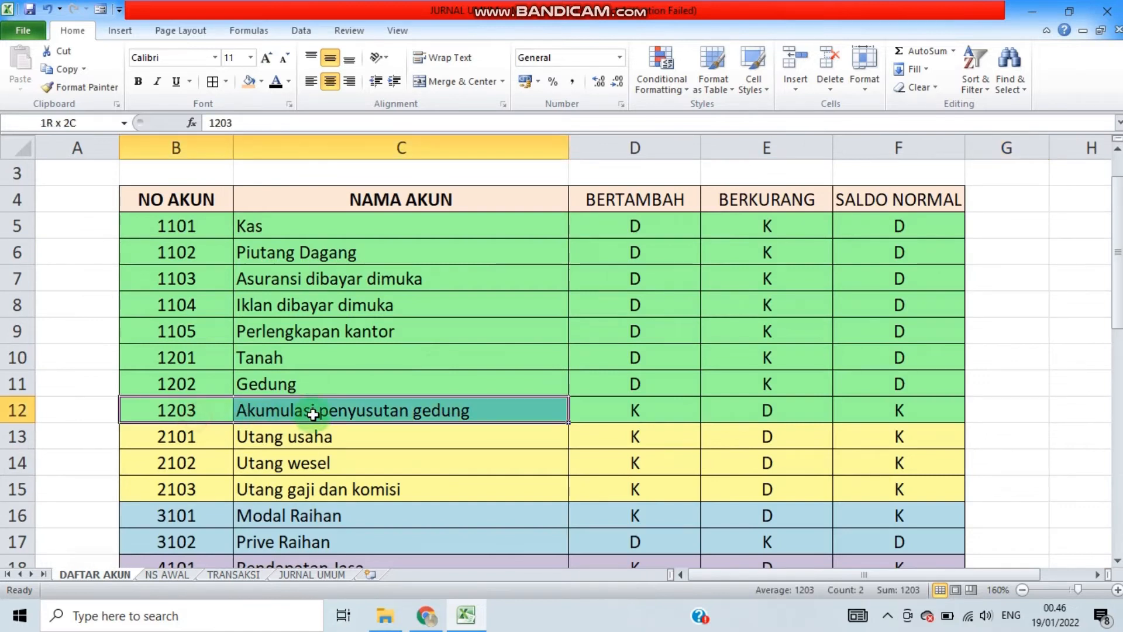
{"action": "left_click", "coordinate": [288, 83]}
{"action": "left_click", "coordinate": [288, 223]}
{"action": "left_click", "coordinate": [366, 495]}
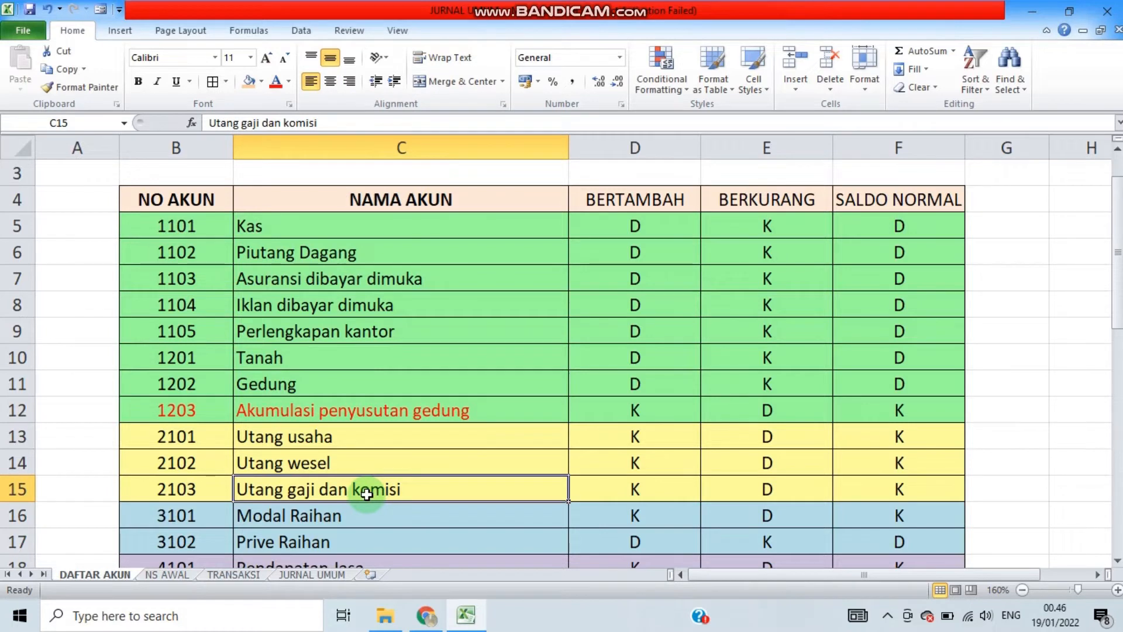
{"action": "left_click", "coordinate": [333, 414]}
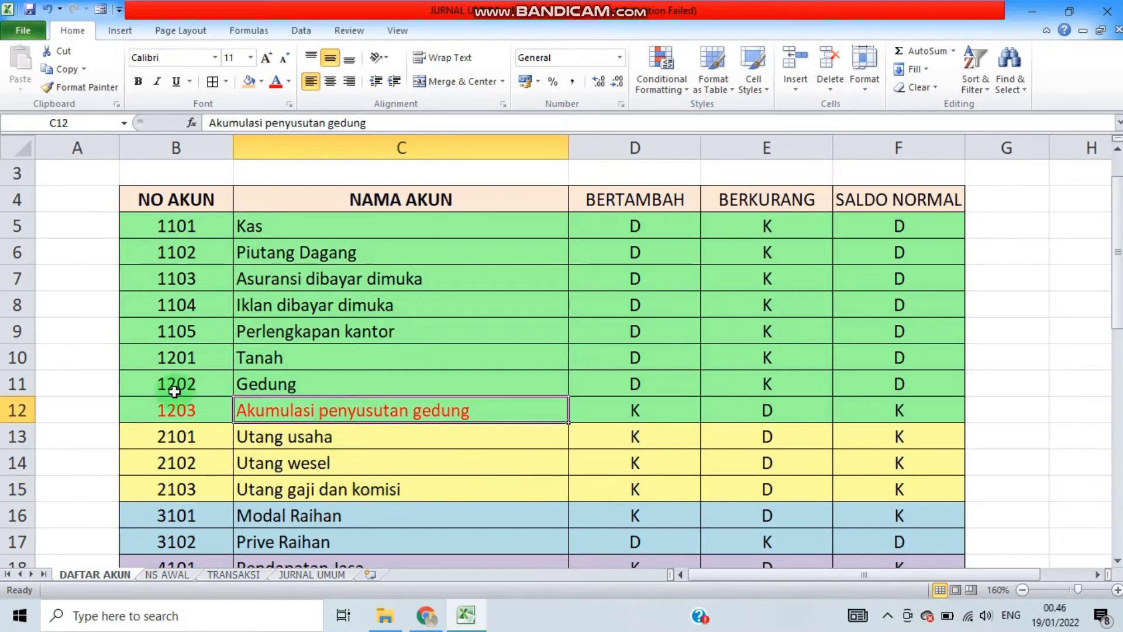
{"action": "left_click", "coordinate": [178, 402]}
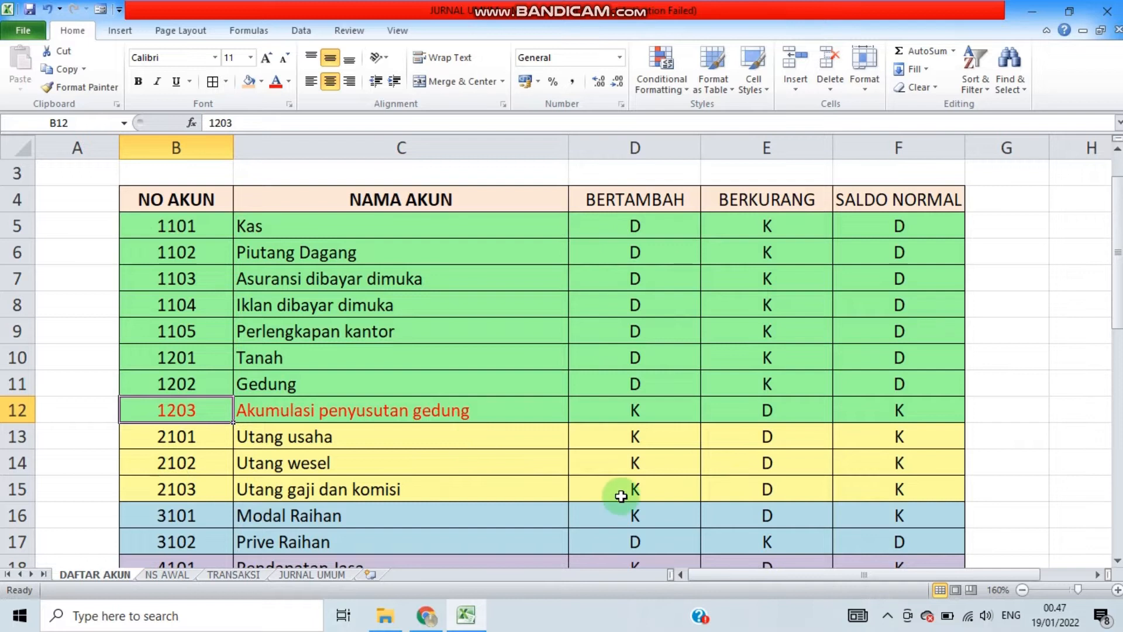
Colour the number and name of the Prive account (B17:C17) red
{"action": "left_click_drag", "start_coordinate": [1117, 308], "coordinate": [1119, 316]}
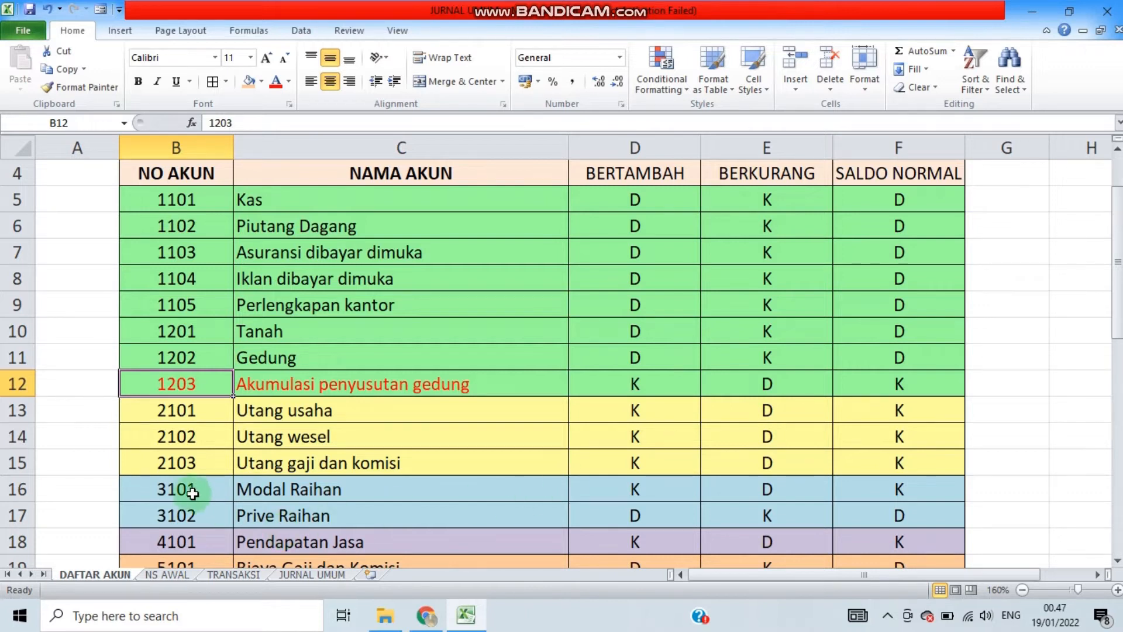
{"action": "left_click_drag", "start_coordinate": [178, 490], "coordinate": [244, 517]}
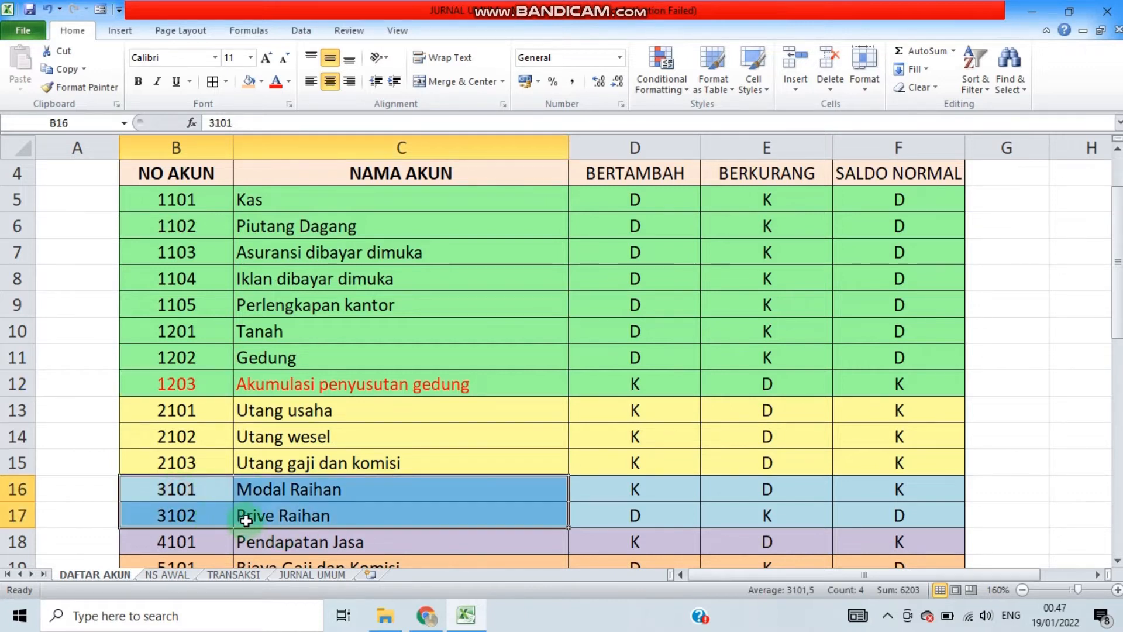
{"action": "left_click", "coordinate": [243, 516]}
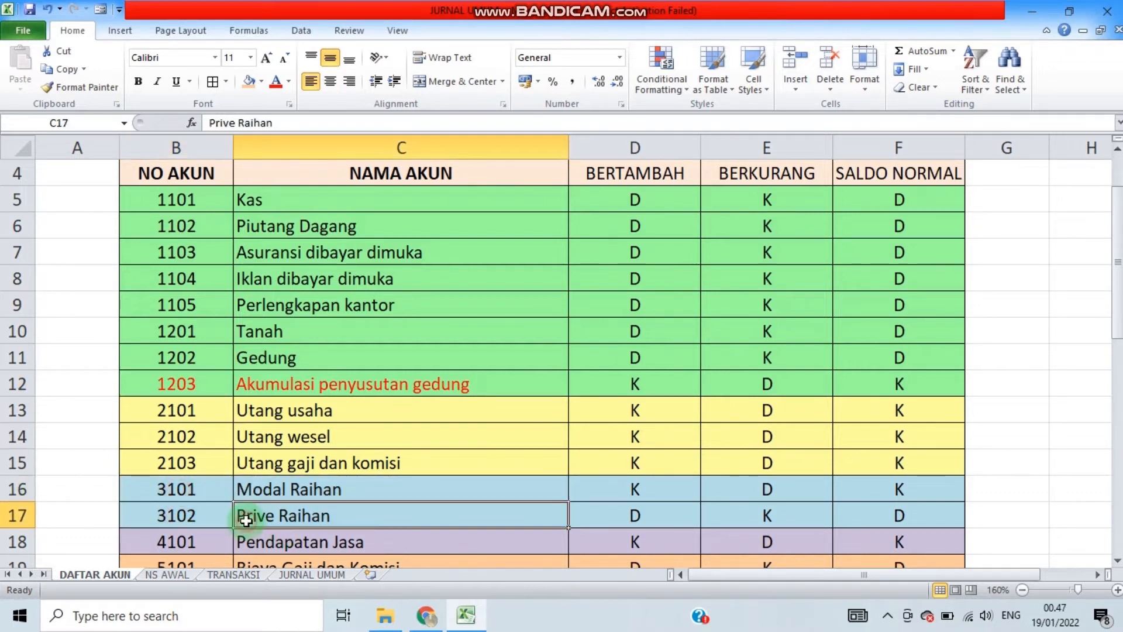
{"action": "left_click", "coordinate": [171, 491]}
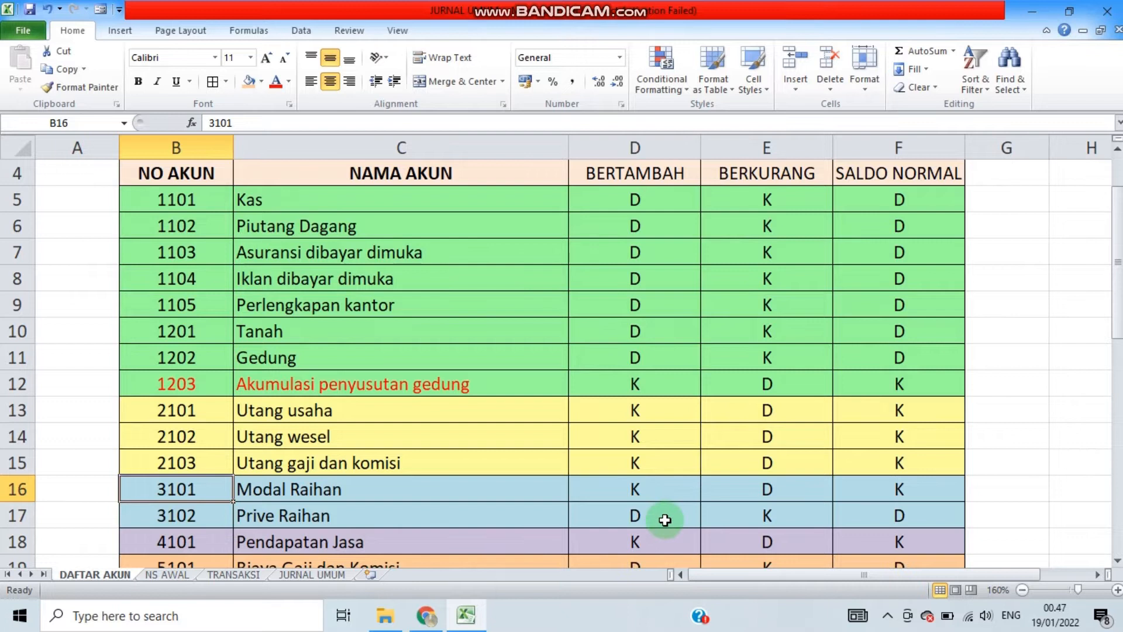
{"action": "left_click_drag", "start_coordinate": [217, 510], "coordinate": [252, 512]}
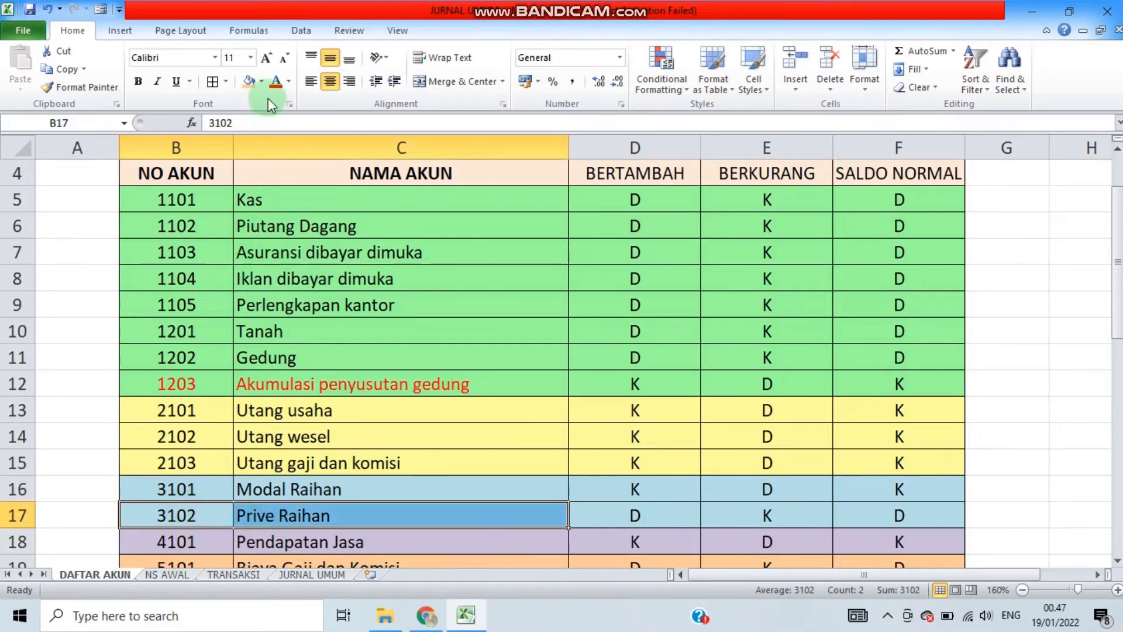
{"action": "left_click", "coordinate": [275, 81]}
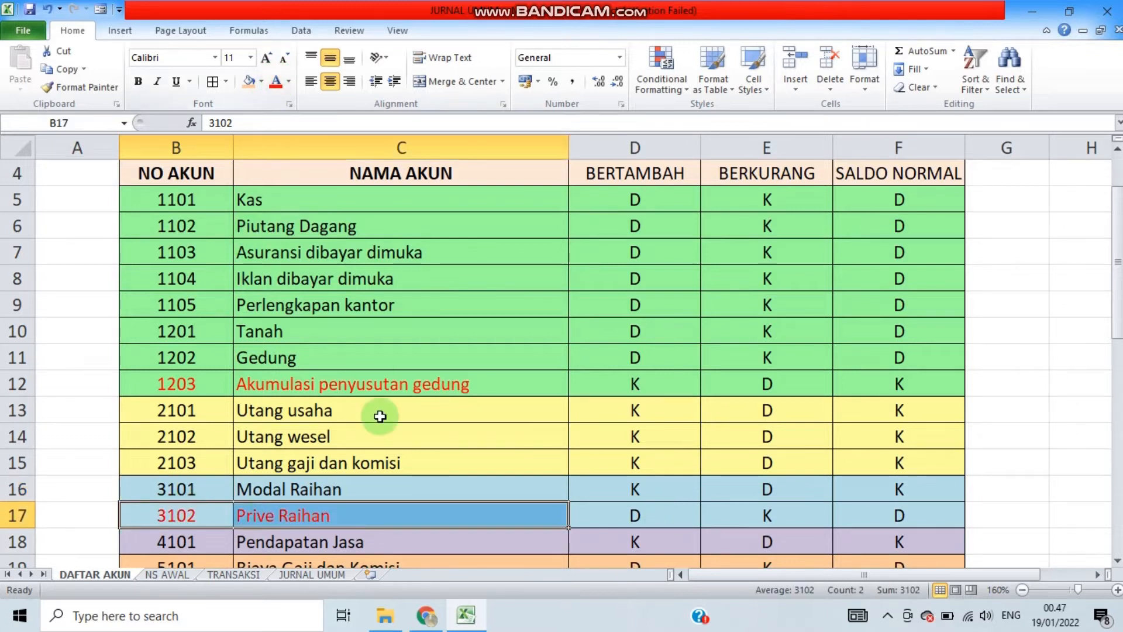
{"action": "left_click", "coordinate": [435, 543]}
{"action": "left_click", "coordinate": [417, 516]}
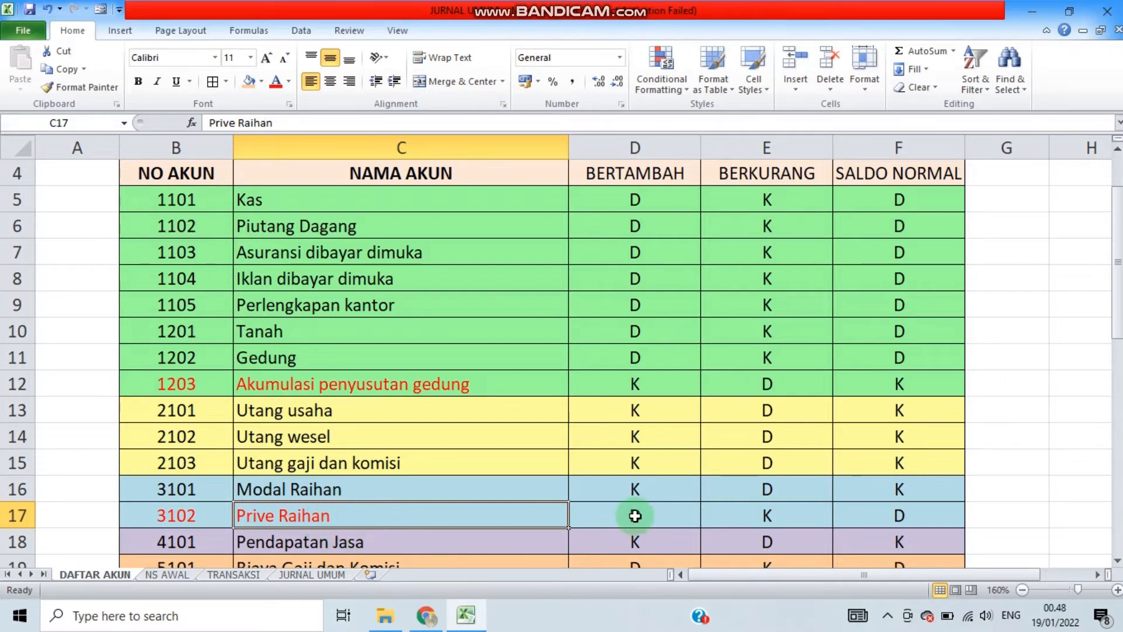
Examine the revenue and expense accounts and the Jenis Akun debit/credit rules table below the account list
{"action": "left_click_drag", "start_coordinate": [1116, 328], "coordinate": [1116, 369]}
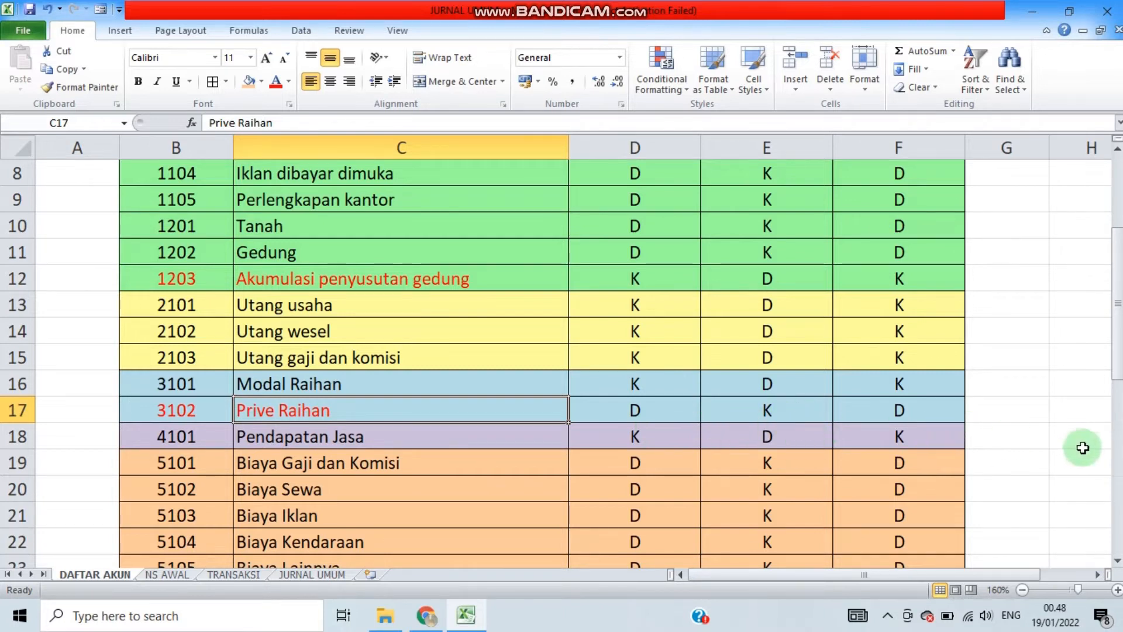
{"action": "left_click_drag", "start_coordinate": [1118, 339], "coordinate": [1118, 389]}
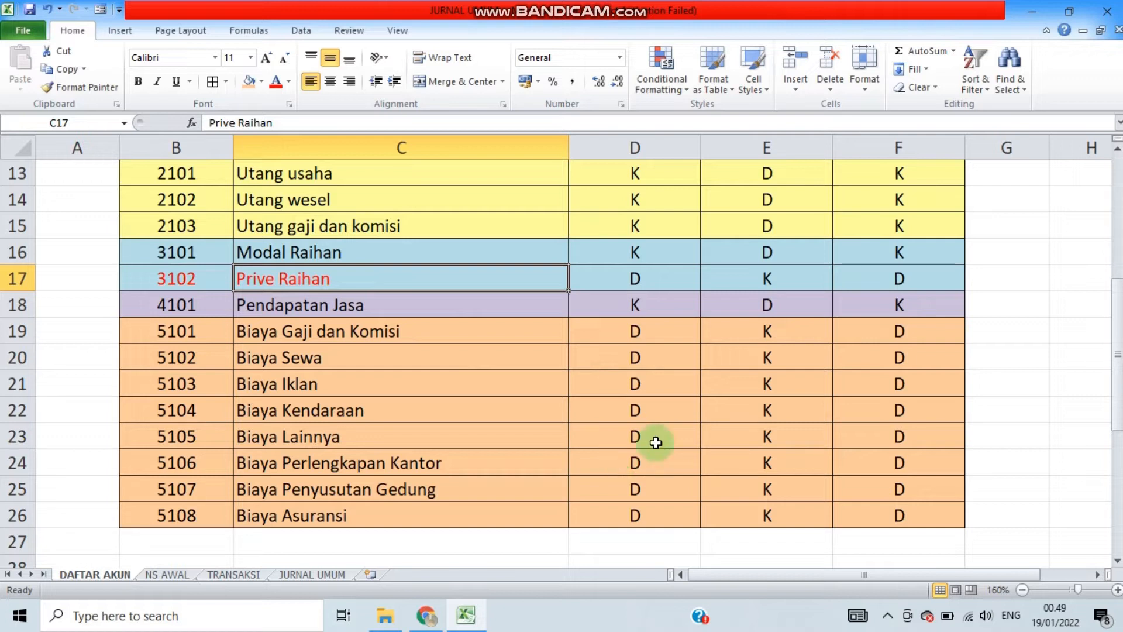
{"action": "left_click_drag", "start_coordinate": [1119, 409], "coordinate": [1119, 557]}
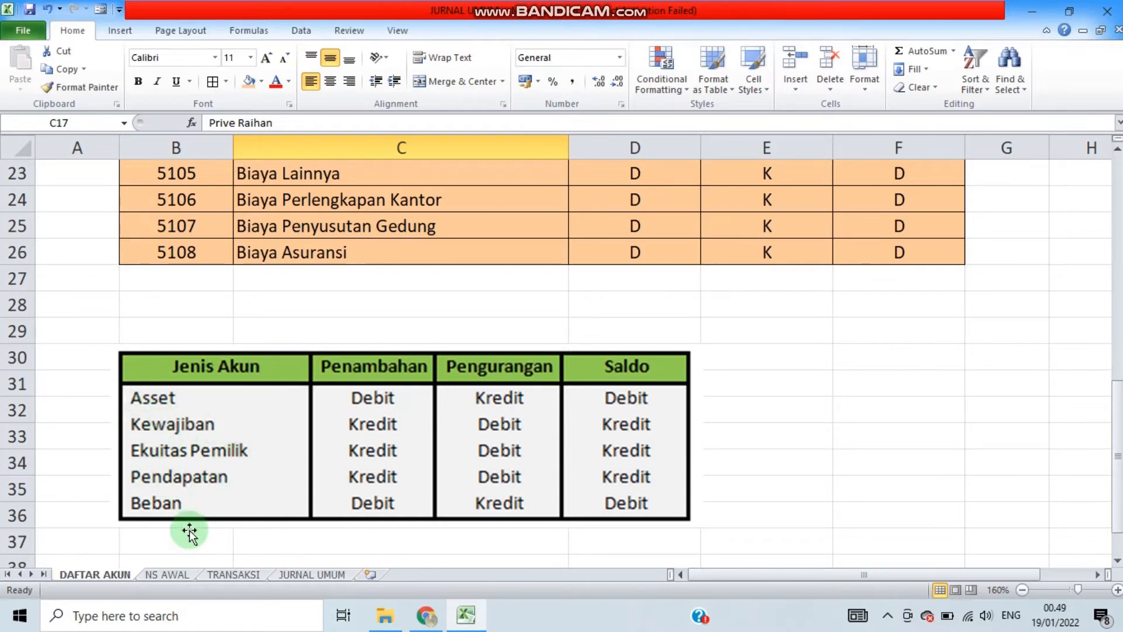
On the JURNAL UMUM sheet, fill the three journal rows dated 04/12/2016 (A11:E13) with light orange
{"action": "left_click", "coordinate": [306, 576]}
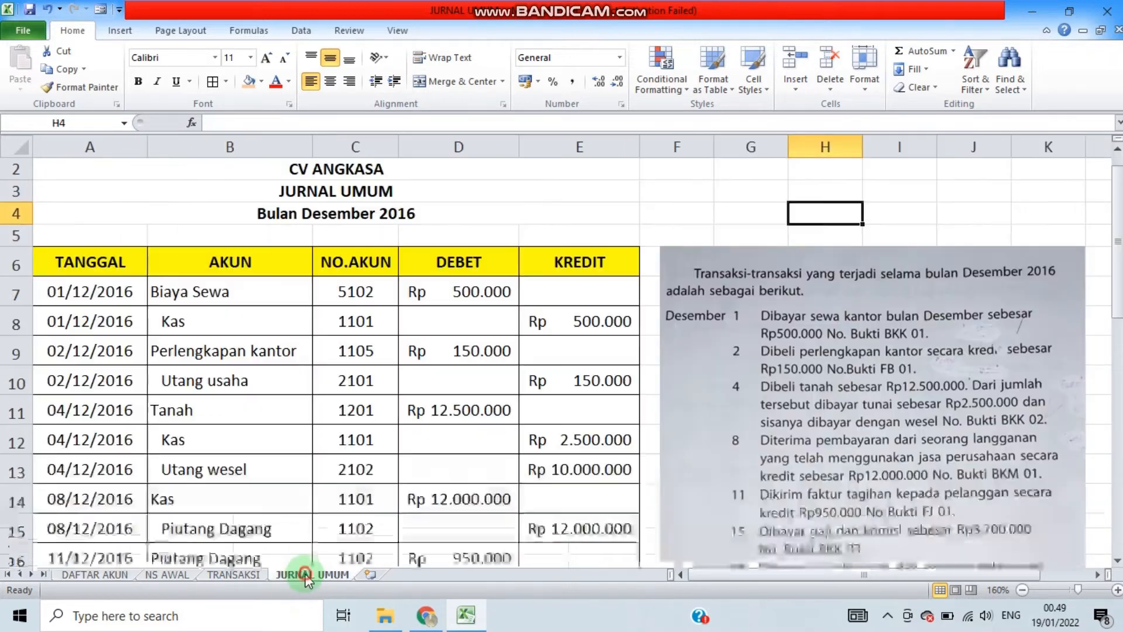
{"action": "left_click_drag", "start_coordinate": [1120, 274], "coordinate": [1118, 317]}
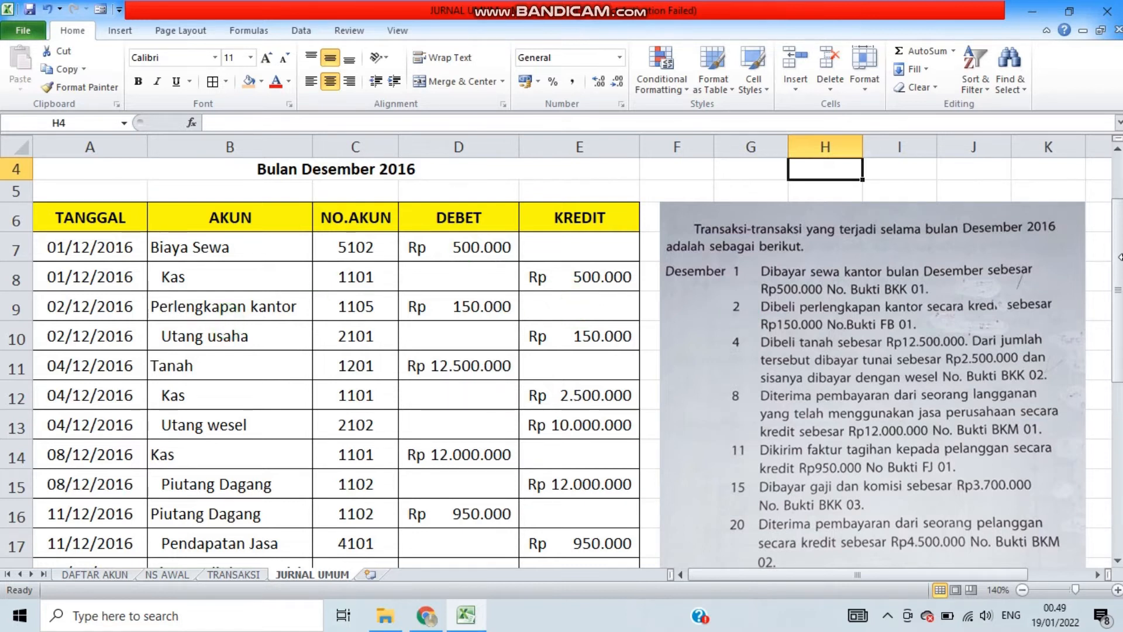
{"action": "left_click_drag", "start_coordinate": [1119, 269], "coordinate": [1119, 272]}
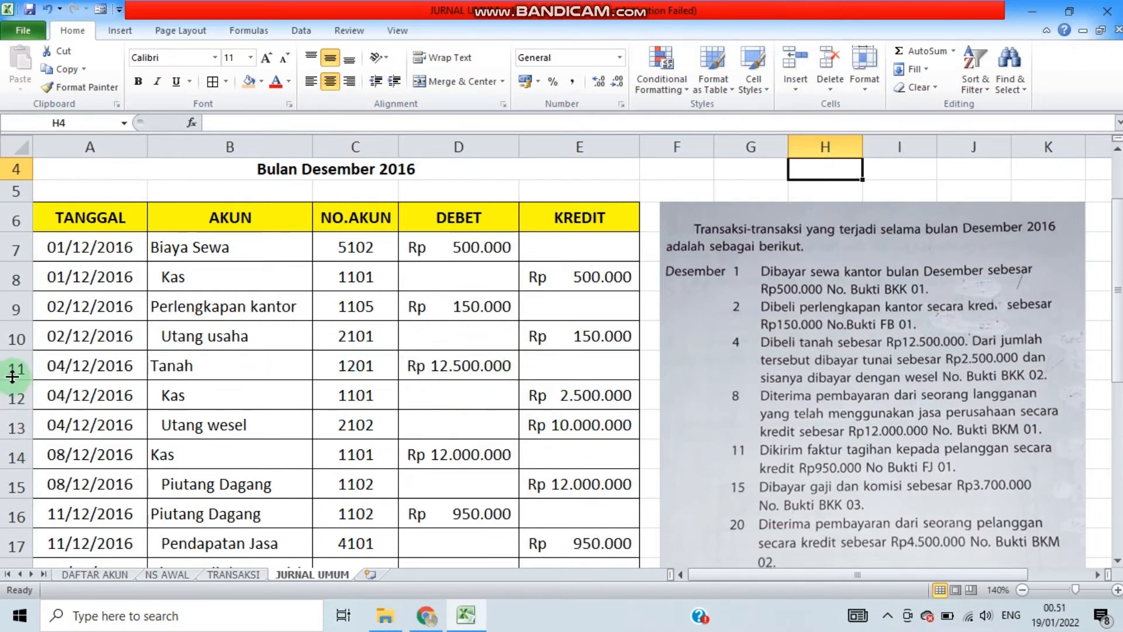
{"action": "left_click_drag", "start_coordinate": [13, 367], "coordinate": [14, 426]}
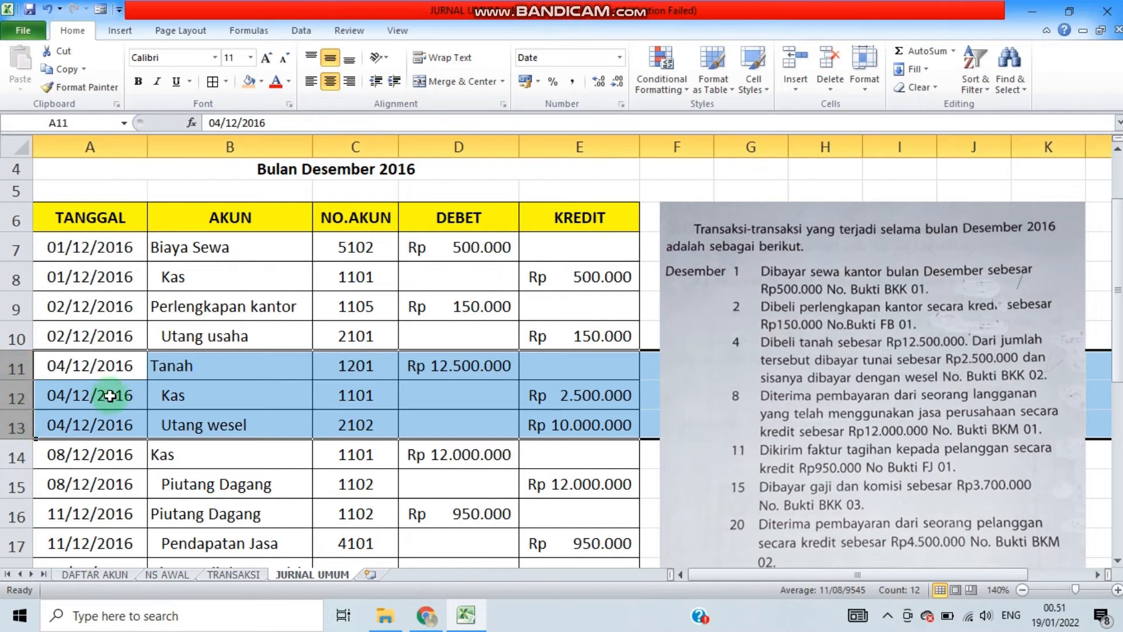
{"action": "left_click_drag", "start_coordinate": [113, 369], "coordinate": [542, 427]}
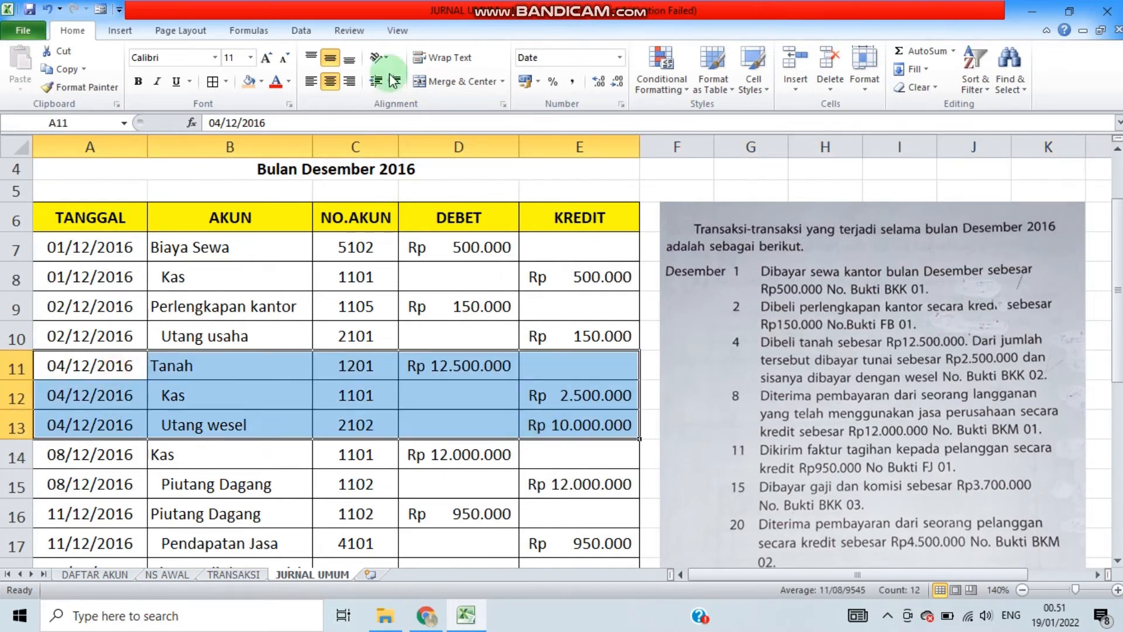
{"action": "left_click", "coordinate": [262, 82]}
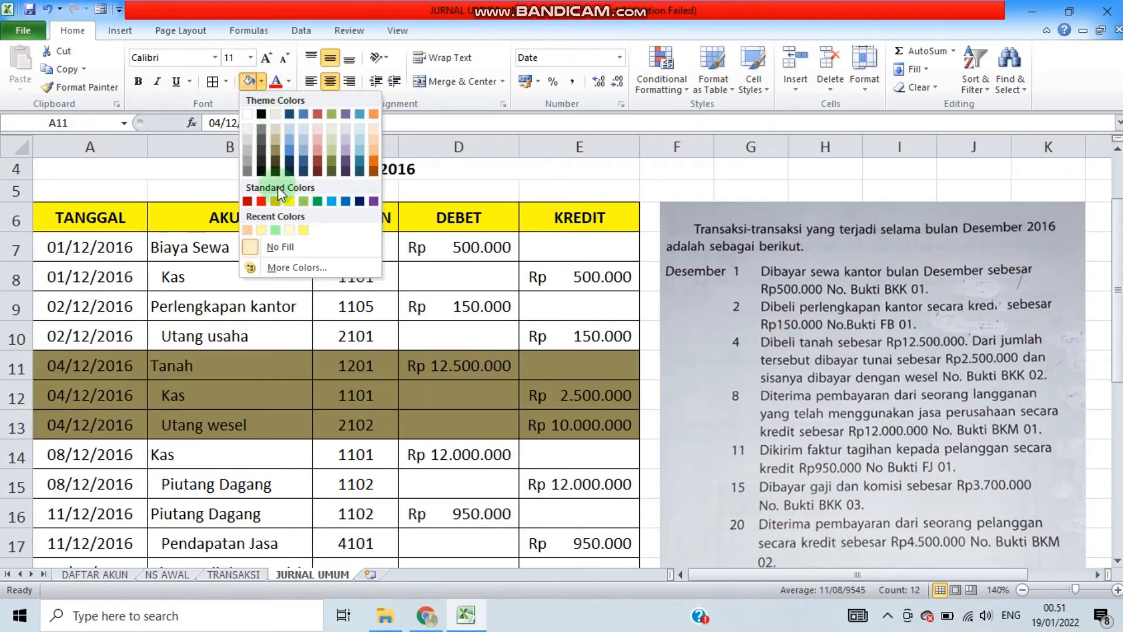
{"action": "left_click", "coordinate": [289, 229]}
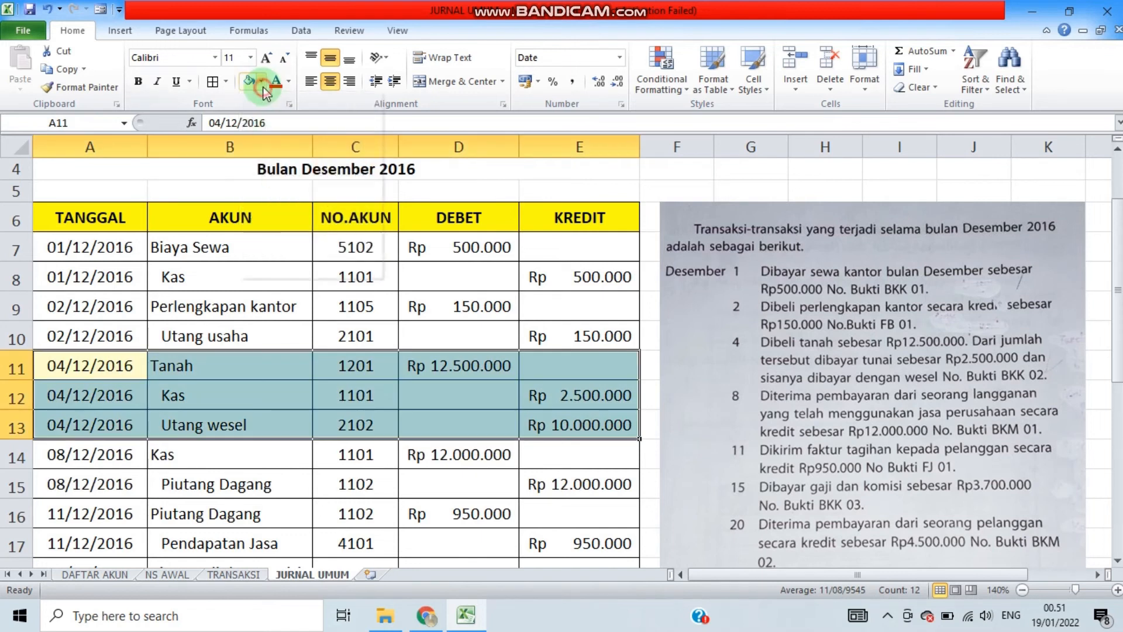
{"action": "left_click", "coordinate": [261, 81]}
{"action": "left_click", "coordinate": [262, 229]}
{"action": "left_click", "coordinate": [355, 454]}
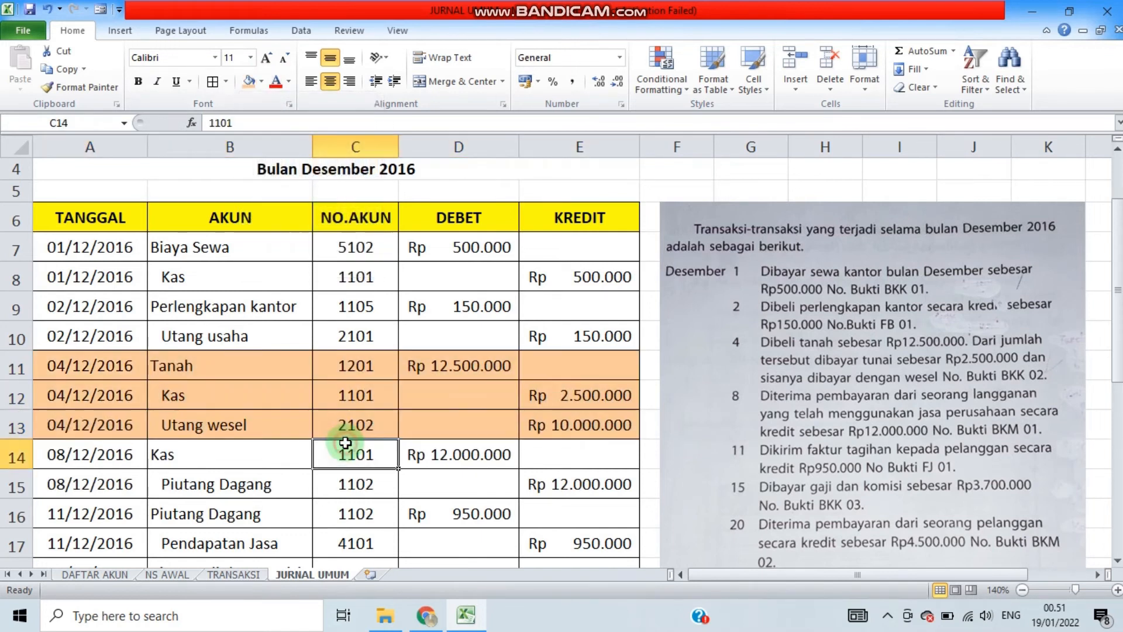
Compare the Tanah debit with its two credit amounts, and check the remaining journal entries against the transaction list
{"action": "left_click", "coordinate": [454, 368]}
{"action": "left_click_drag", "start_coordinate": [579, 394], "coordinate": [586, 426]}
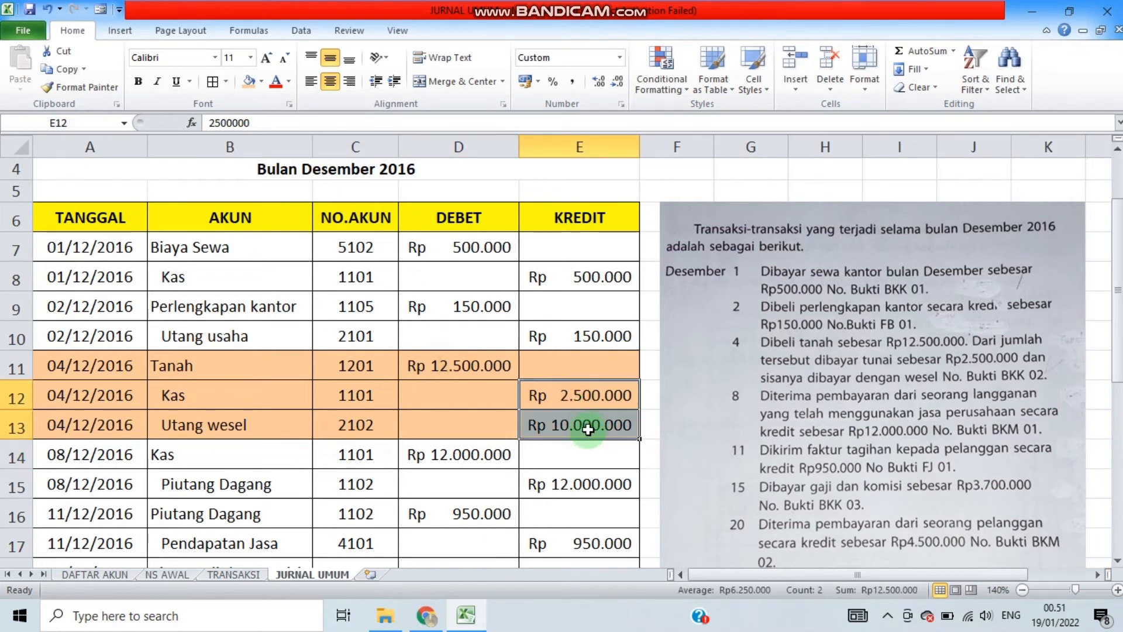
{"action": "left_click", "coordinate": [487, 421]}
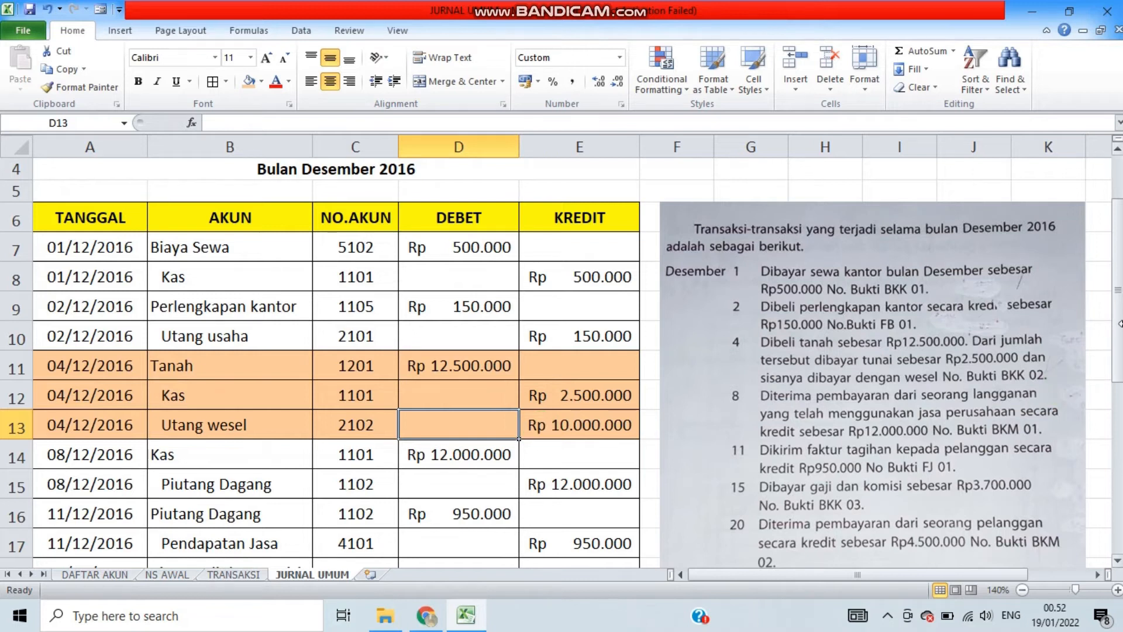
{"action": "left_click_drag", "start_coordinate": [1117, 308], "coordinate": [1117, 363]}
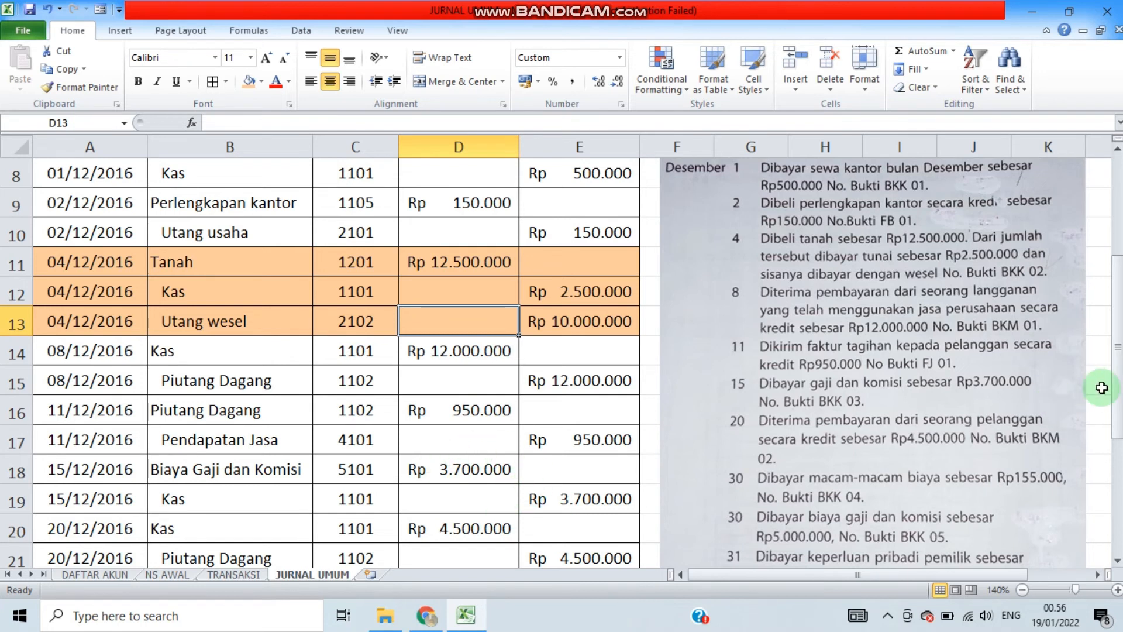
{"action": "left_click_drag", "start_coordinate": [1117, 389], "coordinate": [1117, 432]}
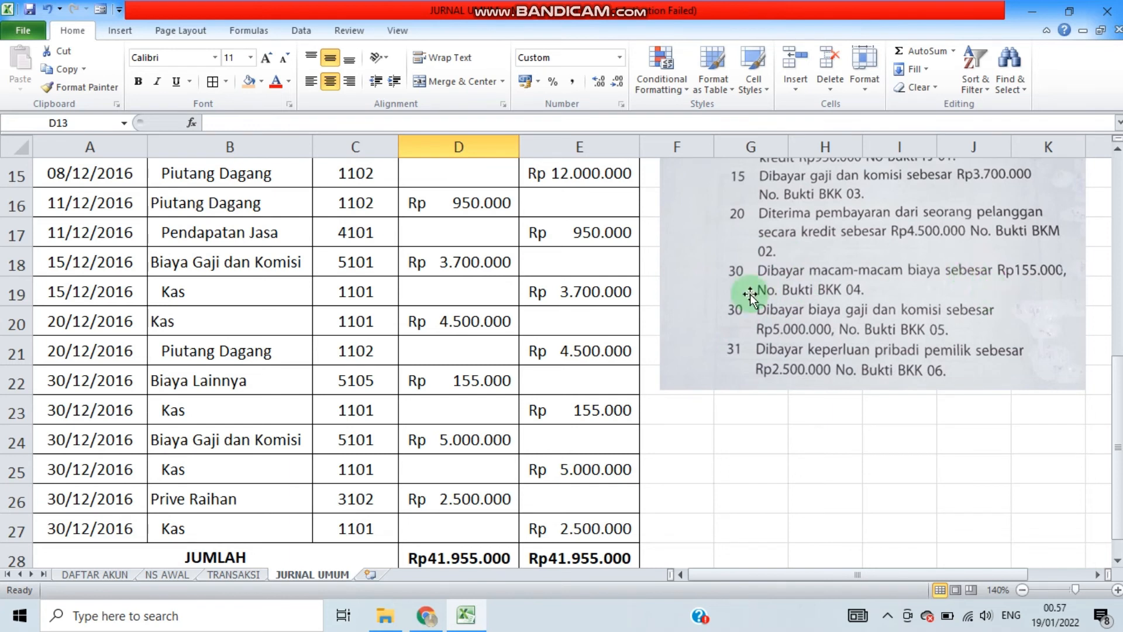
Look up the Biaya Lainnya account on the DAFTAR AKUN sheet and return to the JURNAL UMUM sheet
{"action": "left_click", "coordinate": [108, 575]}
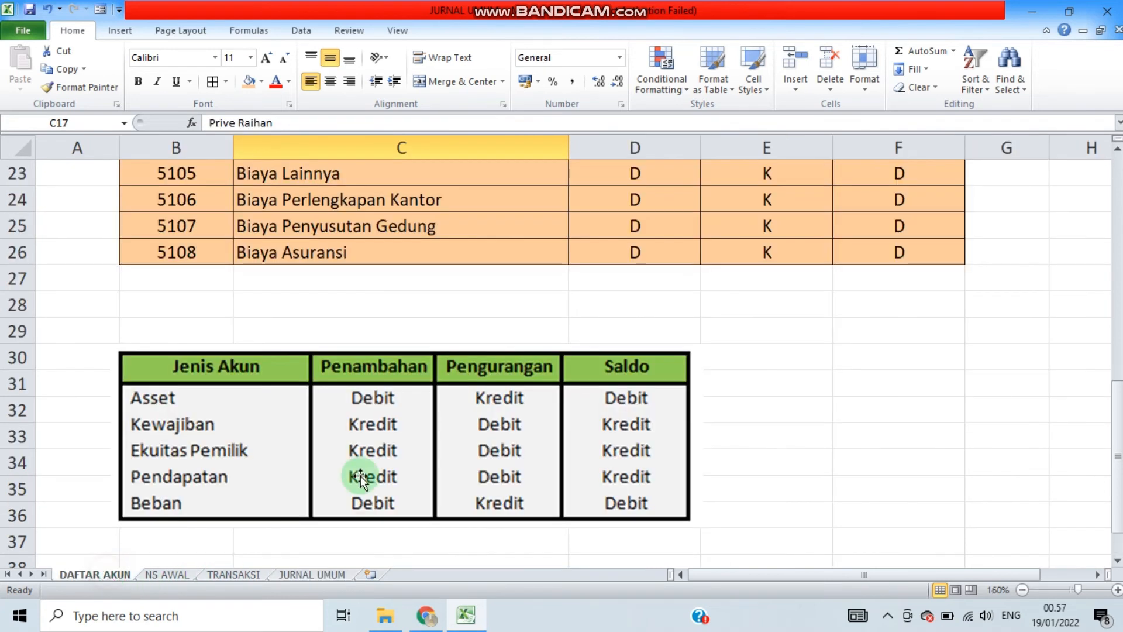
{"action": "left_click_drag", "start_coordinate": [1118, 427], "coordinate": [1119, 325]}
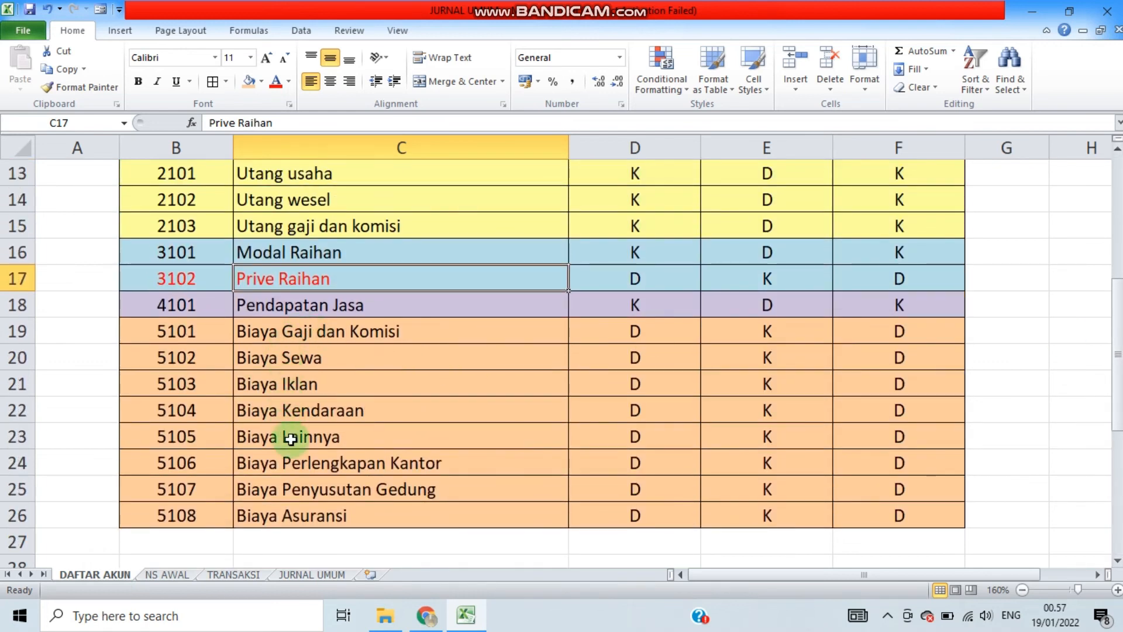
{"action": "left_click", "coordinate": [307, 575]}
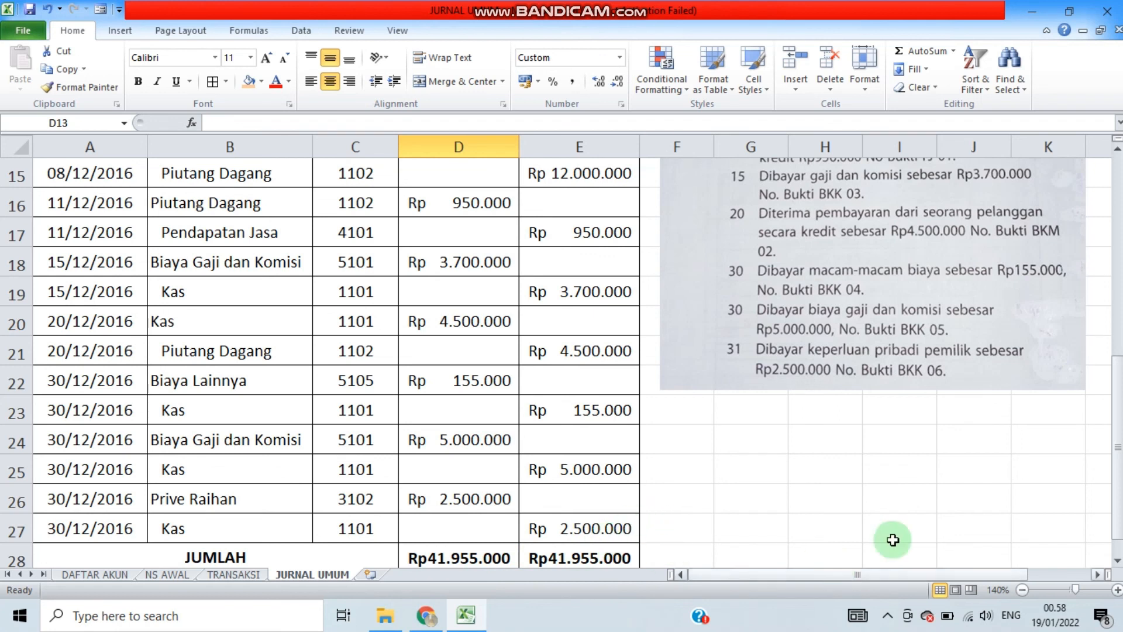
Fill the debit and credit totals in the JUMLAH row (D28:E28) with light orange
{"action": "left_click_drag", "start_coordinate": [1116, 448], "coordinate": [1117, 460]}
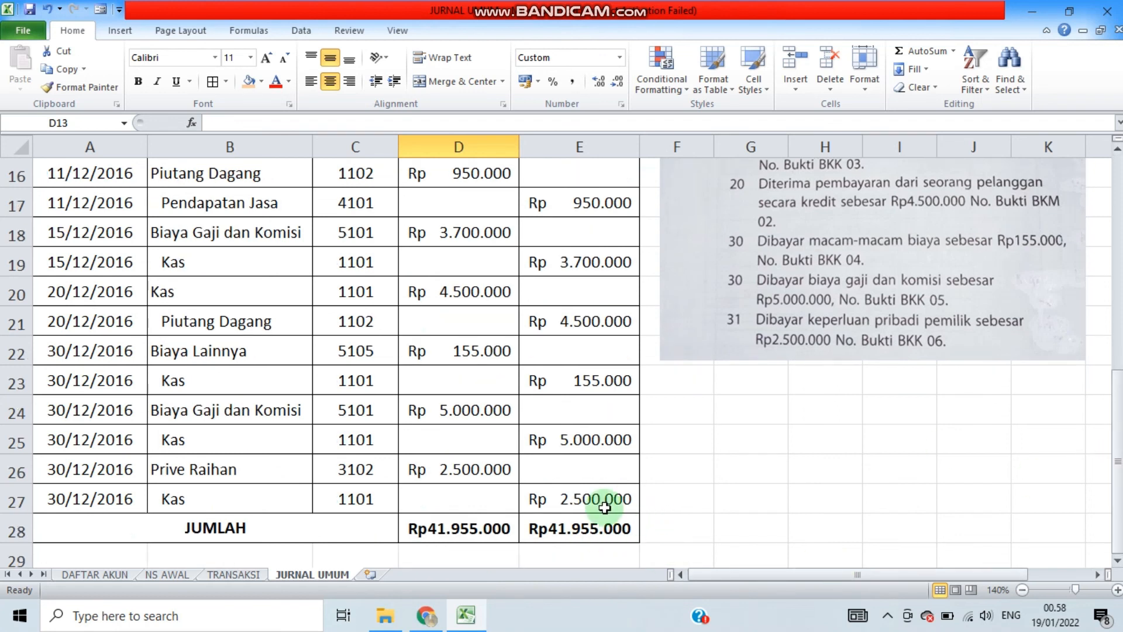
{"action": "left_click_drag", "start_coordinate": [471, 529], "coordinate": [608, 516]}
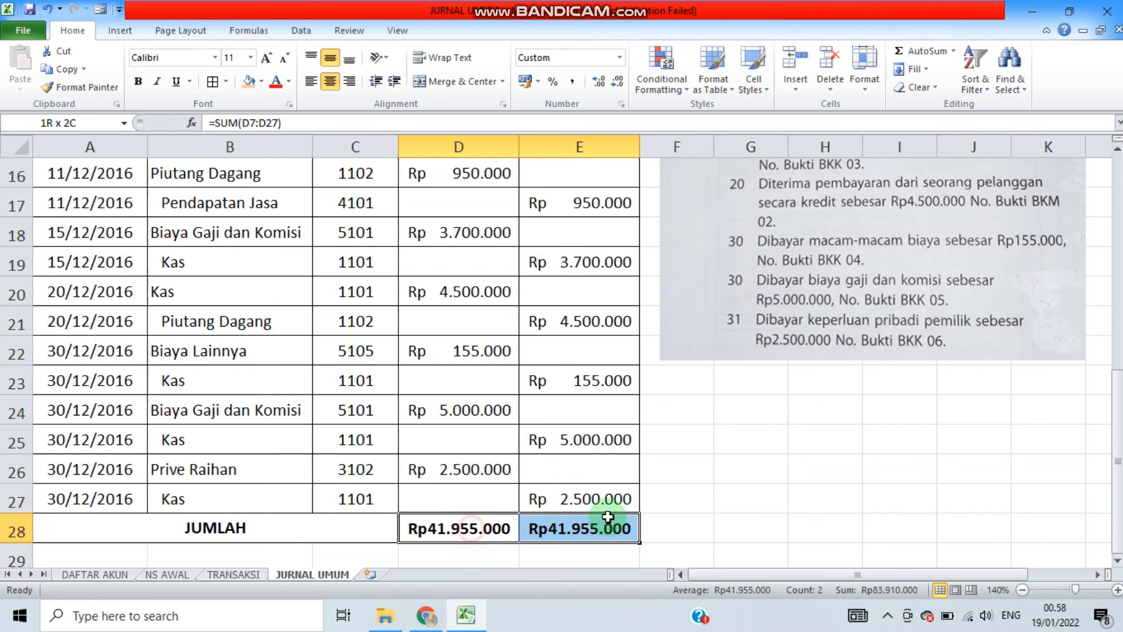
{"action": "left_click", "coordinate": [247, 81]}
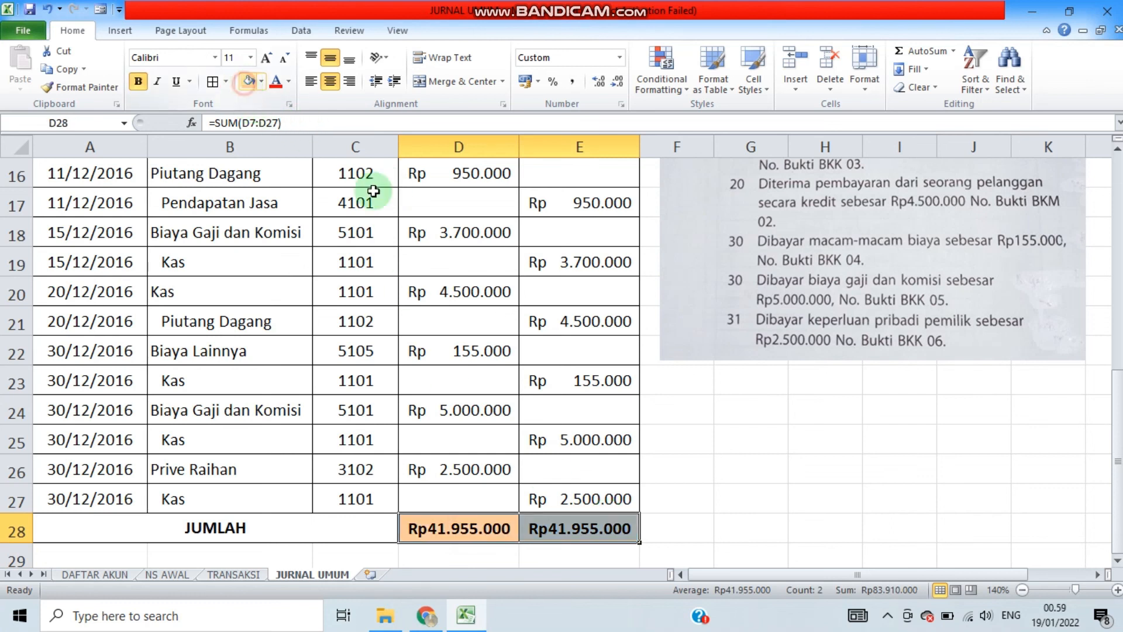
{"action": "left_click", "coordinate": [721, 465]}
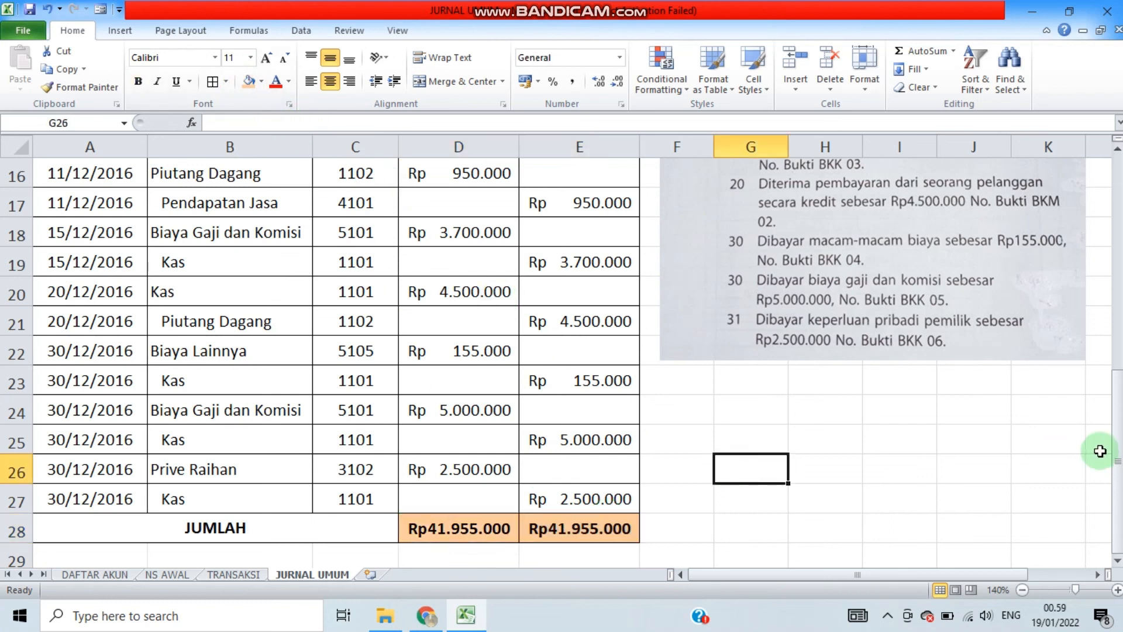
{"action": "mouse_move", "coordinate": [1114, 452]}
{"action": "left_mouse_down"}
{"action": "mouse_move", "coordinate": [1116, 293]}
{"action": "mouse_move", "coordinate": [1116, 451]}
{"action": "left_mouse_up"}
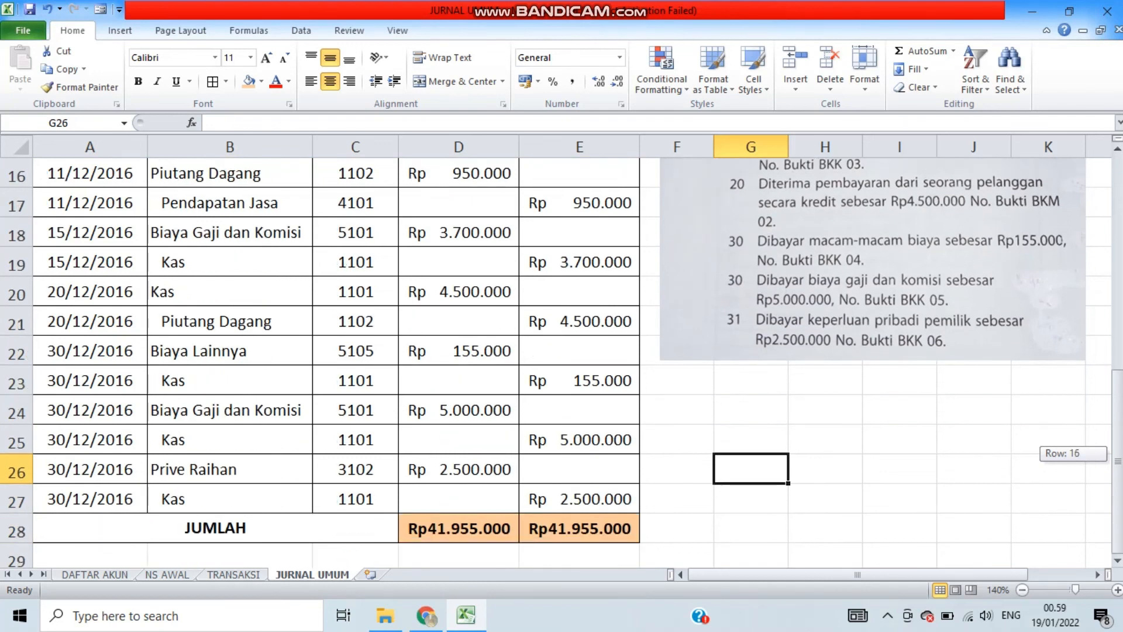